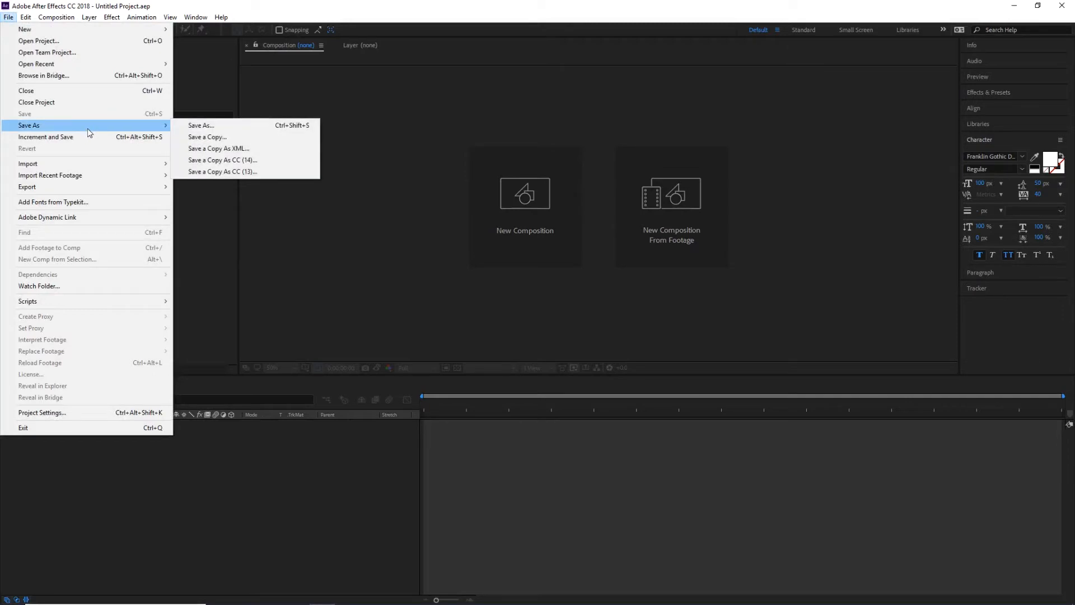
# Save the untitled project as Test Project2 in the AE_03 New Project and Comp folder.
pyautogui.click(213, 127)
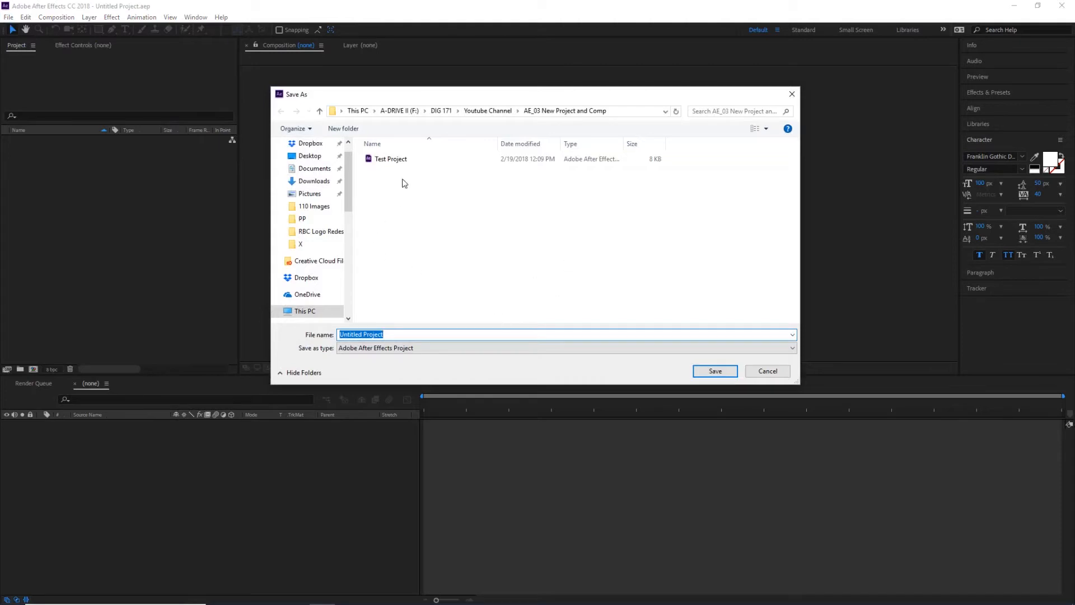
pyautogui.click(398, 163)
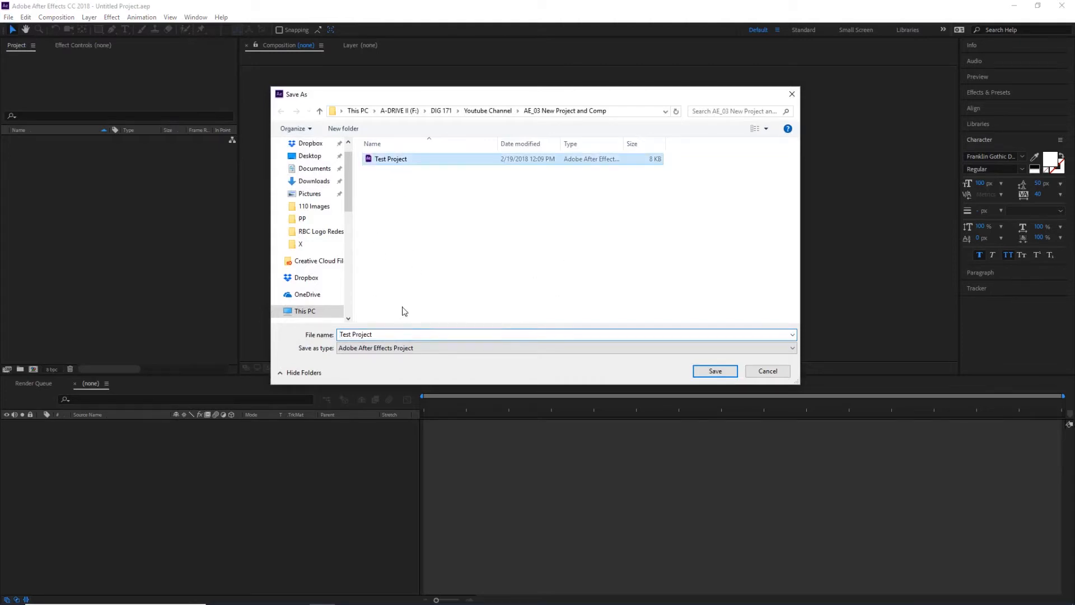
pyautogui.click(417, 335)
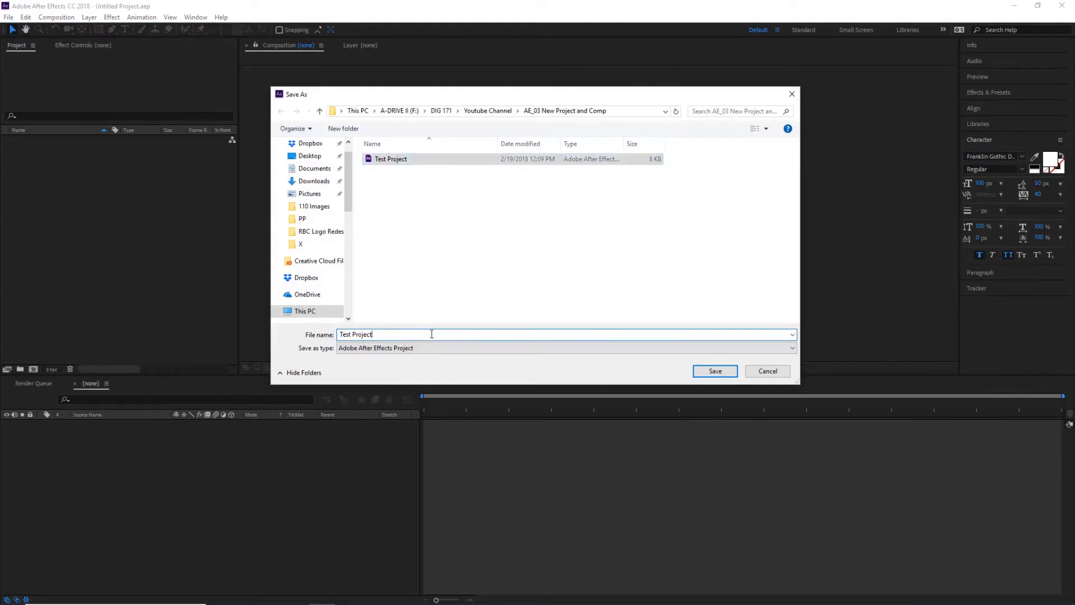
pyautogui.write('2')
pyautogui.click(715, 371)
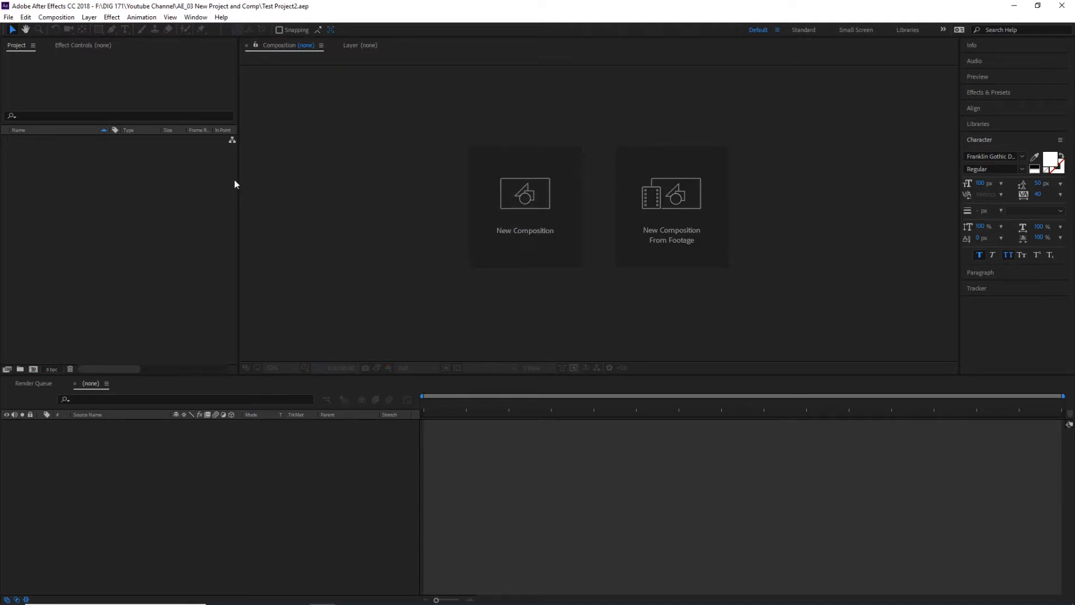
# Start a new composition and name it Comp New.
pyautogui.click(65, 21)
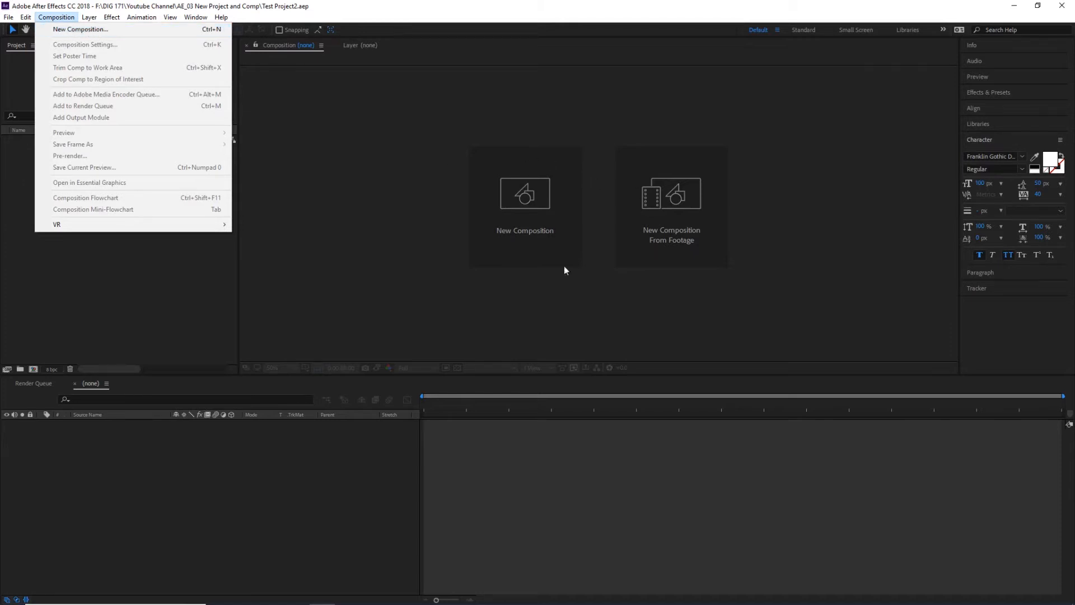
pyautogui.click(124, 31)
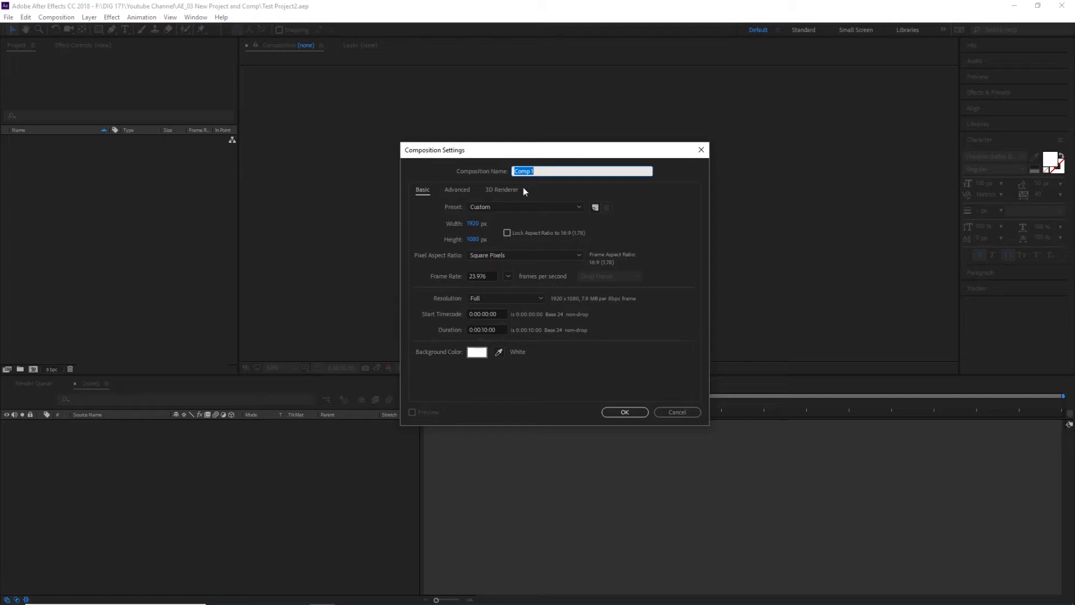
pyautogui.click(537, 168)
pyautogui.write('new')
# Examine the frame rate choices, resolution choices and duration timecode in the new composition's settings.
pyautogui.click(507, 275)
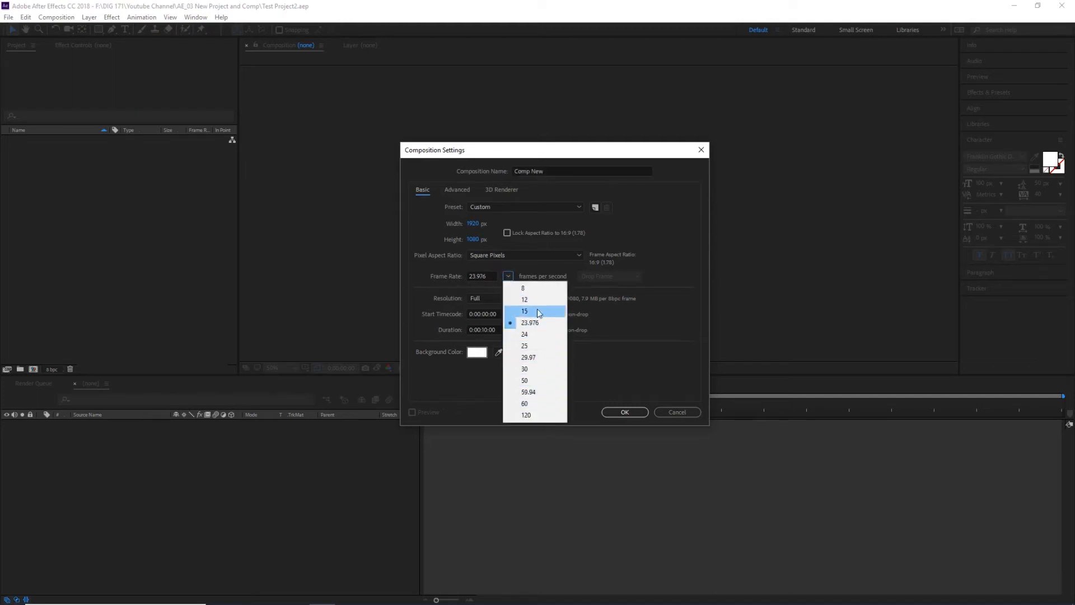
pyautogui.click(527, 269)
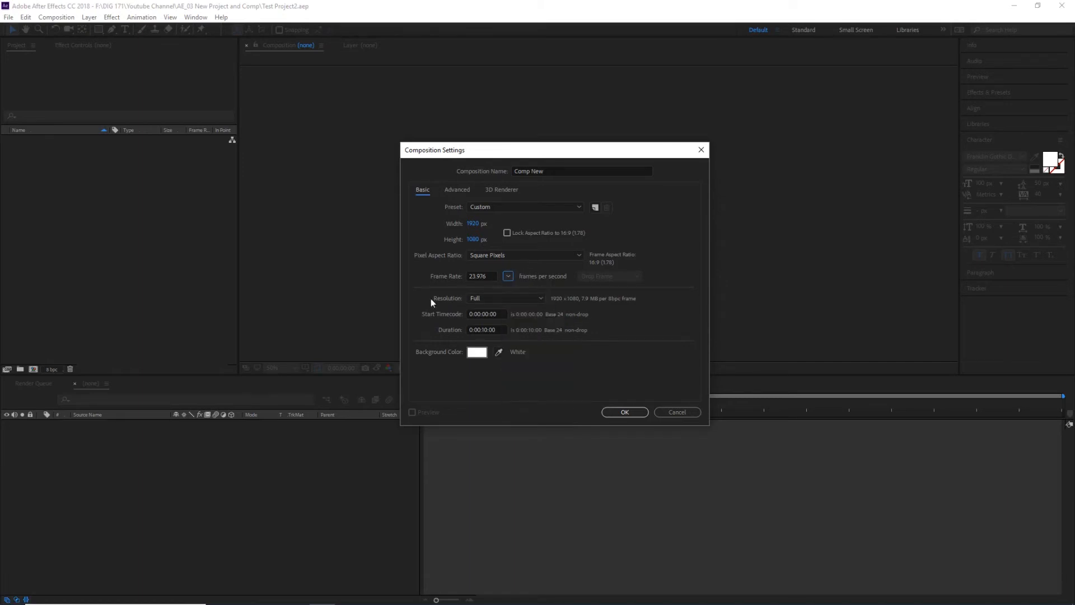
pyautogui.click(520, 298)
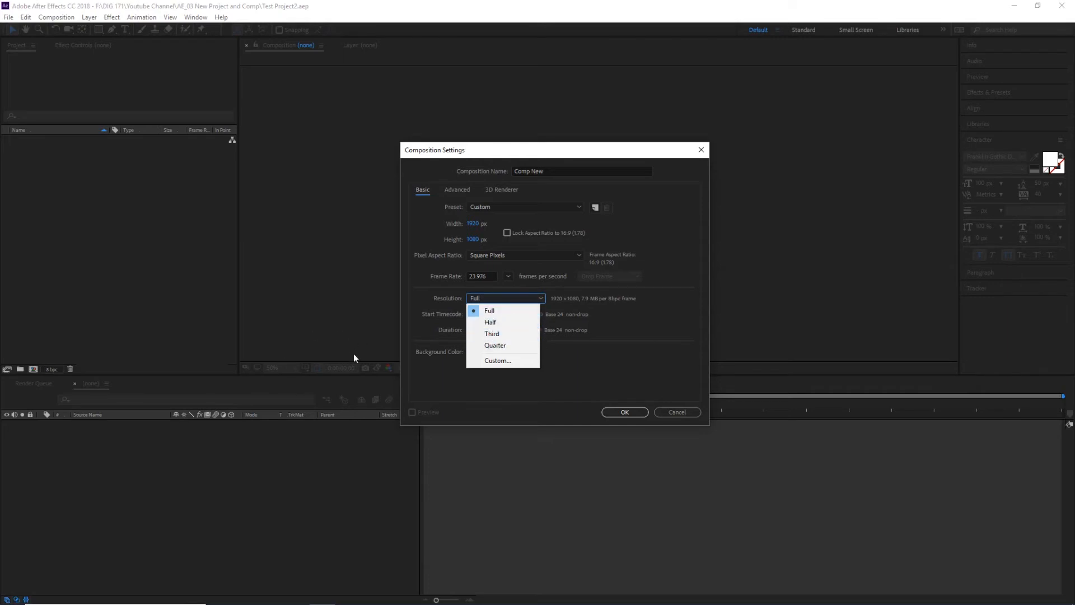
pyautogui.click(510, 314)
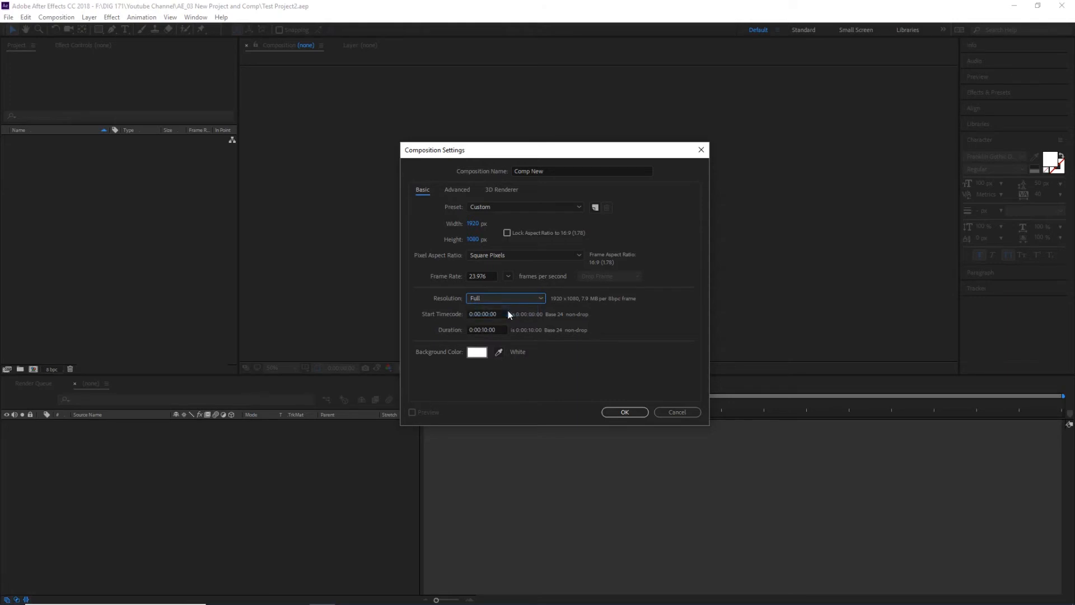
pyautogui.click(470, 330)
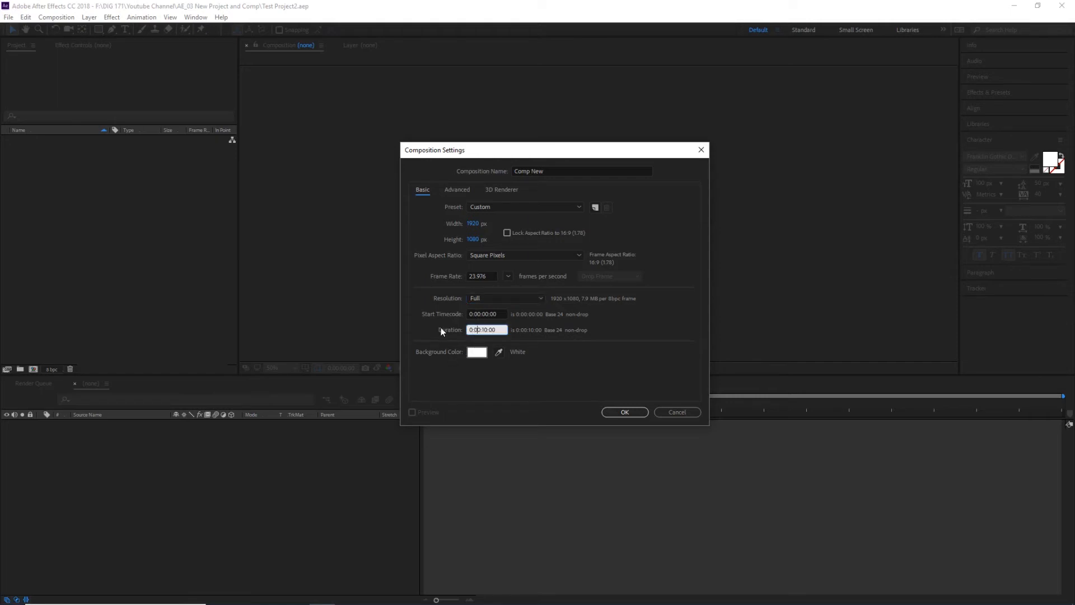
pyautogui.press('Right')
pyautogui.press('Right')
pyautogui.press('Right')
pyautogui.press('Right')
pyautogui.press('Right')
pyautogui.press('Right')
pyautogui.press('Right')
pyautogui.press('Right')
pyautogui.press('Right')
pyautogui.press('Left')
pyautogui.press('Left')
pyautogui.press('Left')
pyautogui.press('Left')
# Set the new composition's background color to black (000000).
pyautogui.click(477, 351)
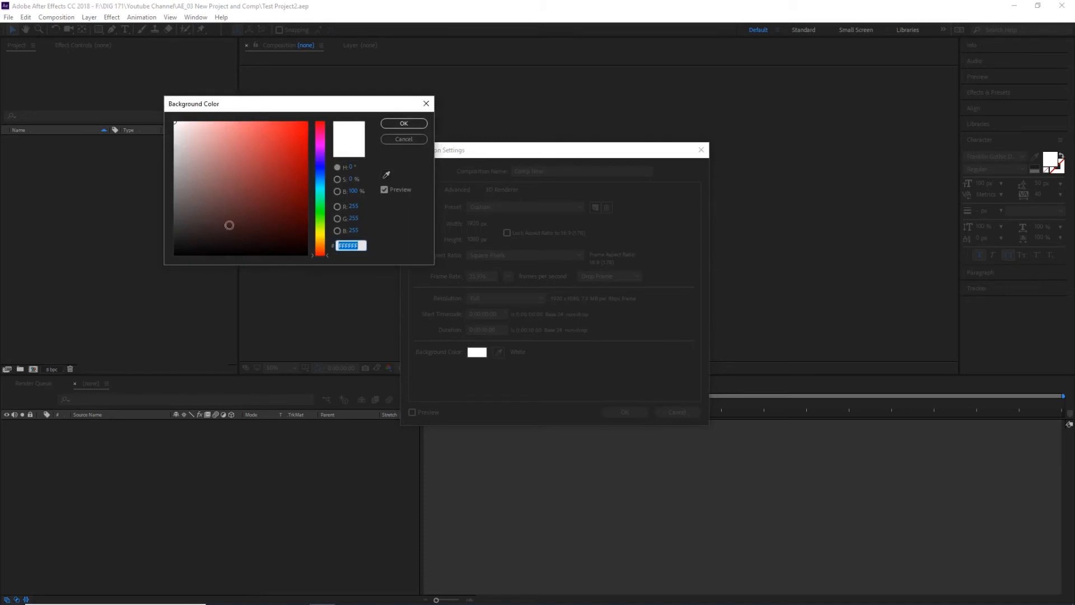
pyautogui.moveTo(228, 223); pyautogui.dragTo(172, 258)
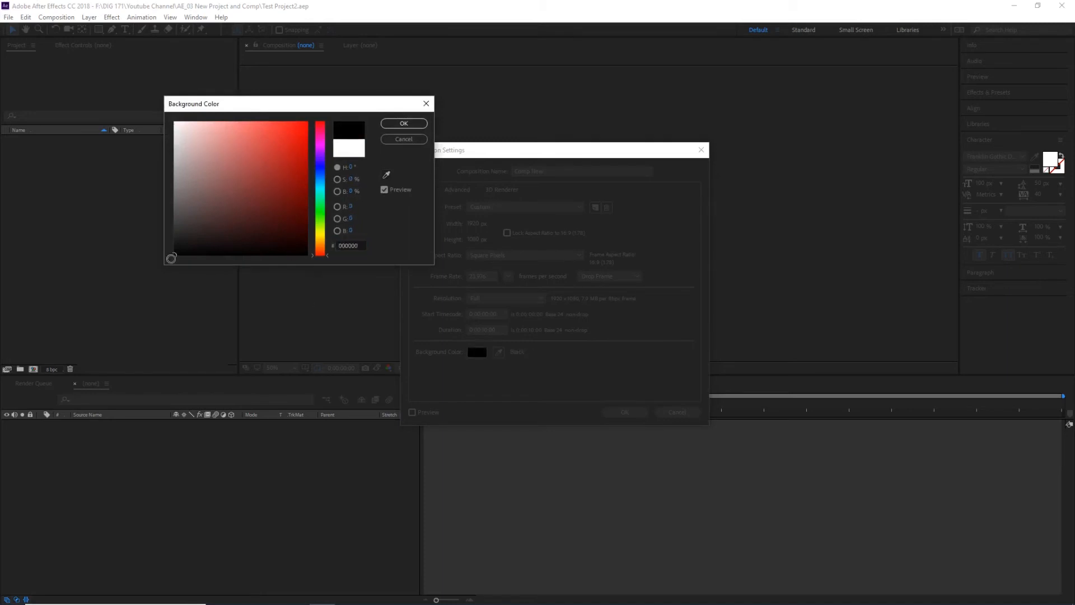
pyautogui.click(404, 124)
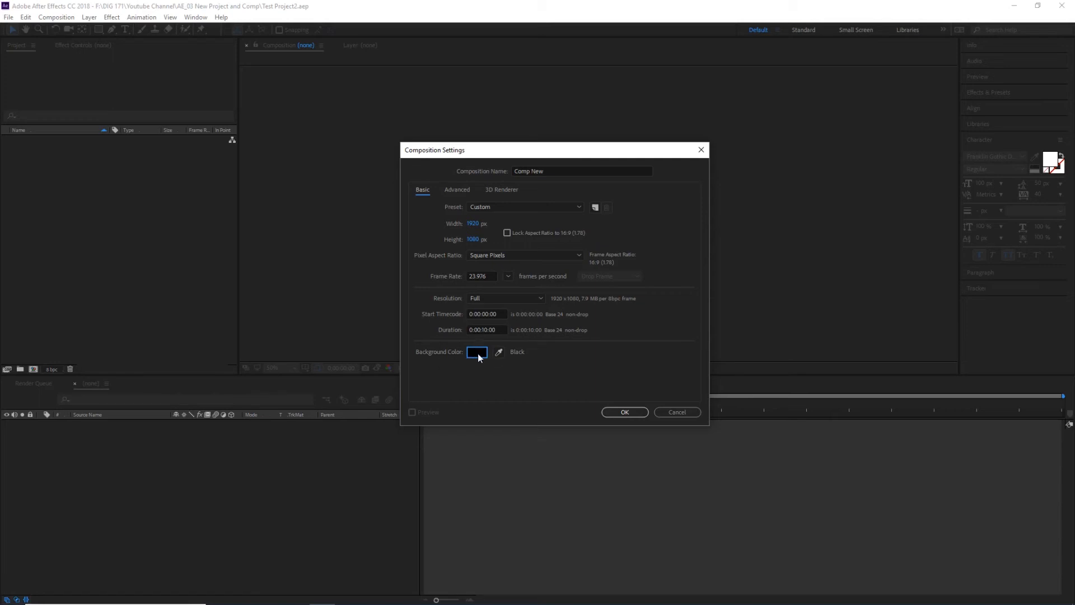
# Set the new composition's background color back to white (FFFFFF).
pyautogui.click(477, 352)
pyautogui.moveTo(237, 187); pyautogui.dragTo(143, 115)
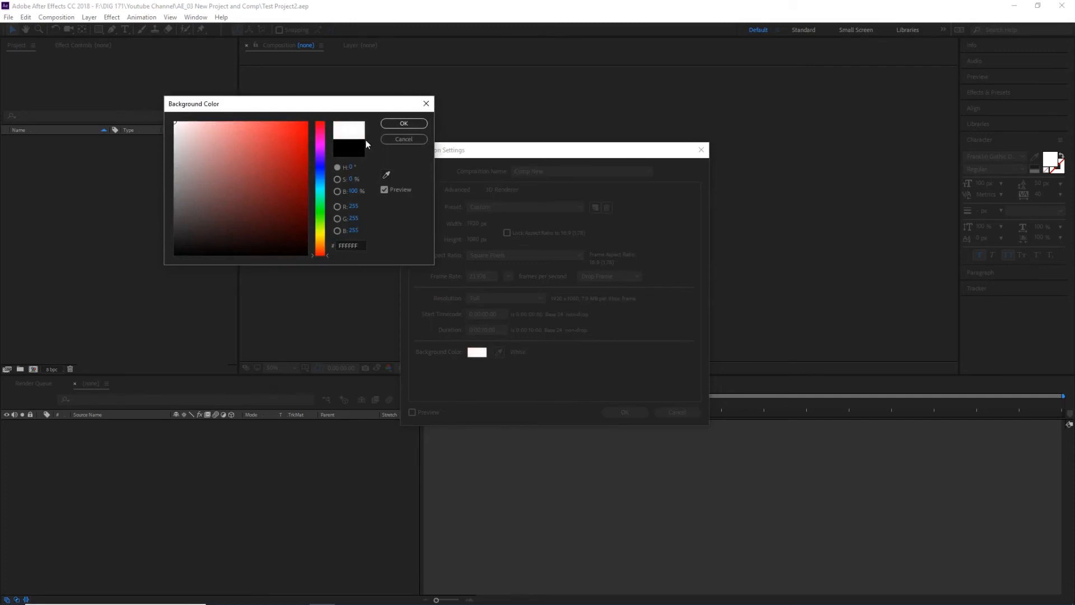
pyautogui.click(404, 123)
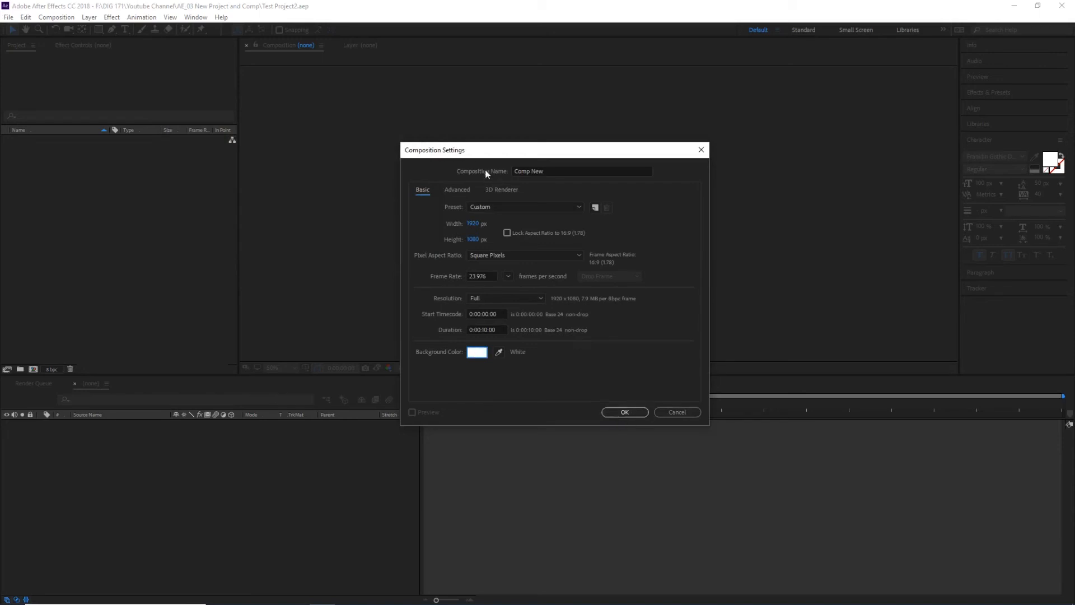
# Set the motion blur shutter angle to 180° in the new composition's advanced settings.
pyautogui.click(460, 190)
pyautogui.click(498, 189)
pyautogui.click(453, 192)
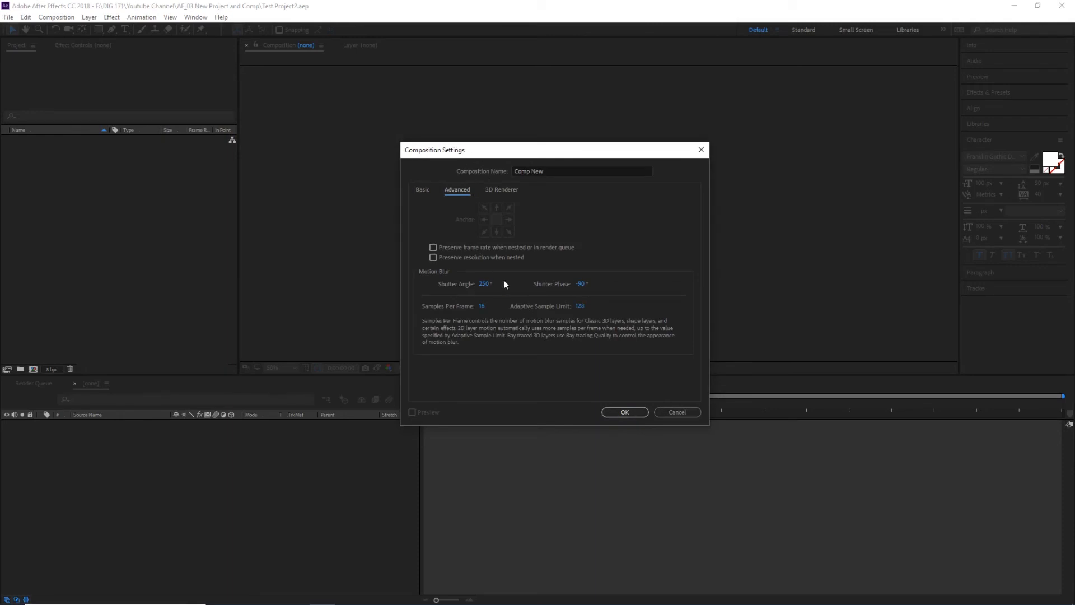
pyautogui.write('180')
# Review the 3D renderer choices, keep Classic 3D, and create the composition.
pyautogui.click(502, 190)
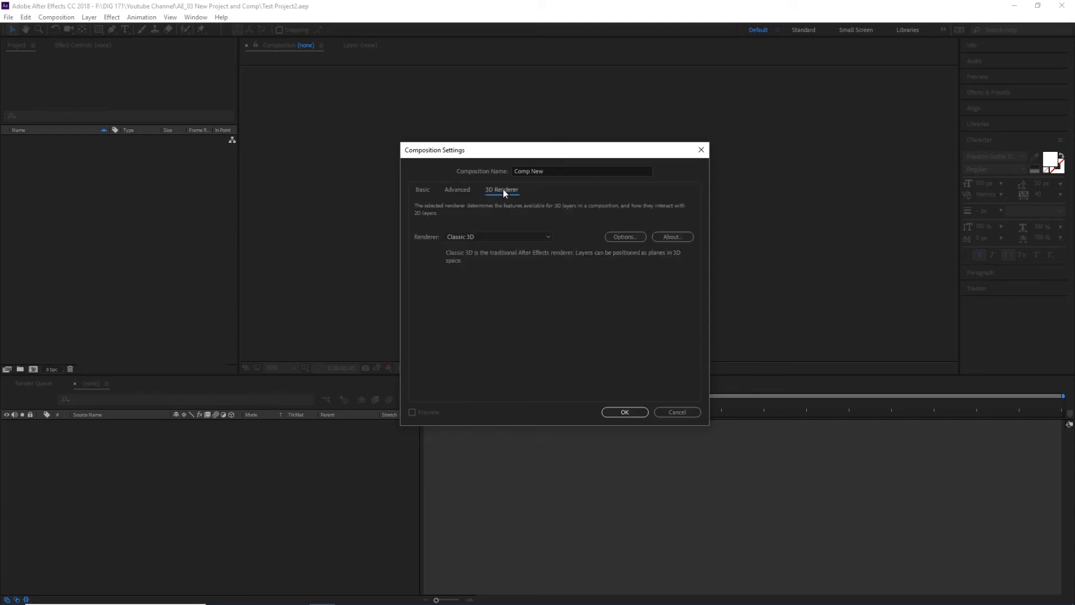
pyautogui.click(511, 238)
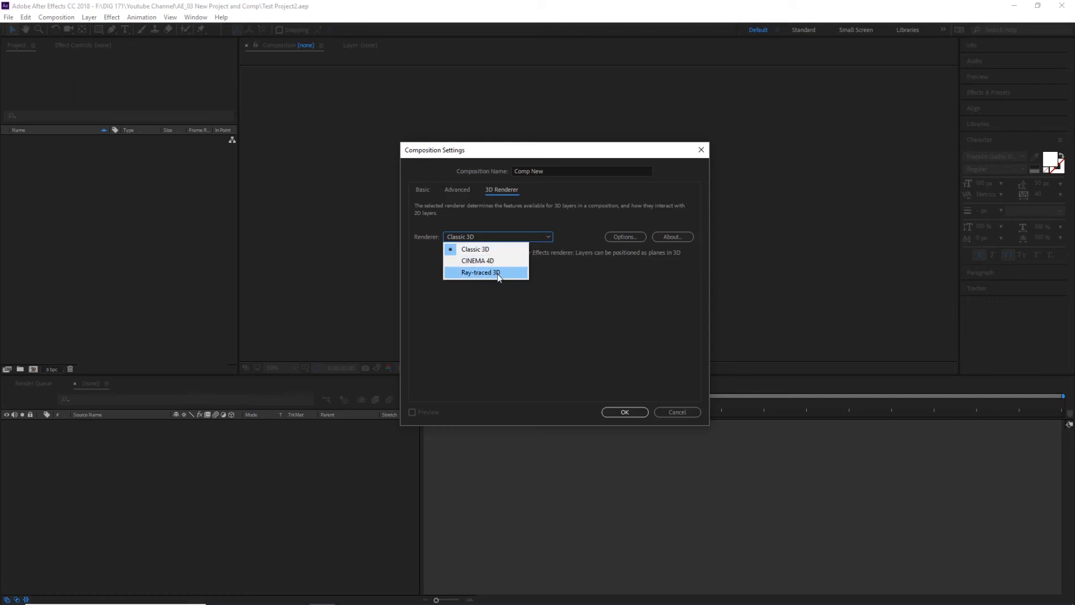
pyautogui.click(510, 209)
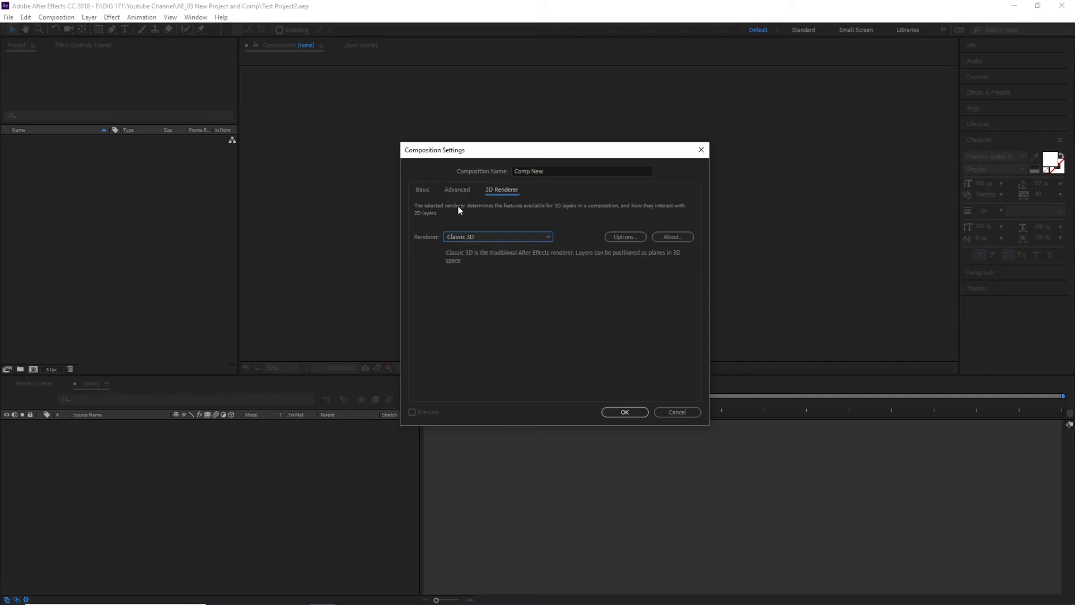
pyautogui.click(418, 188)
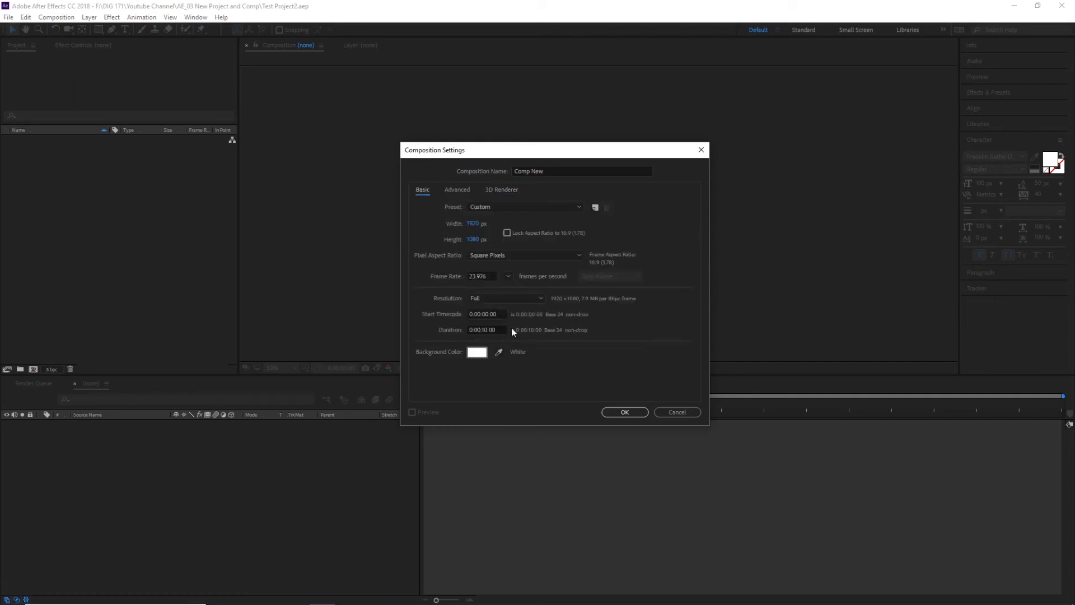
pyautogui.click(622, 412)
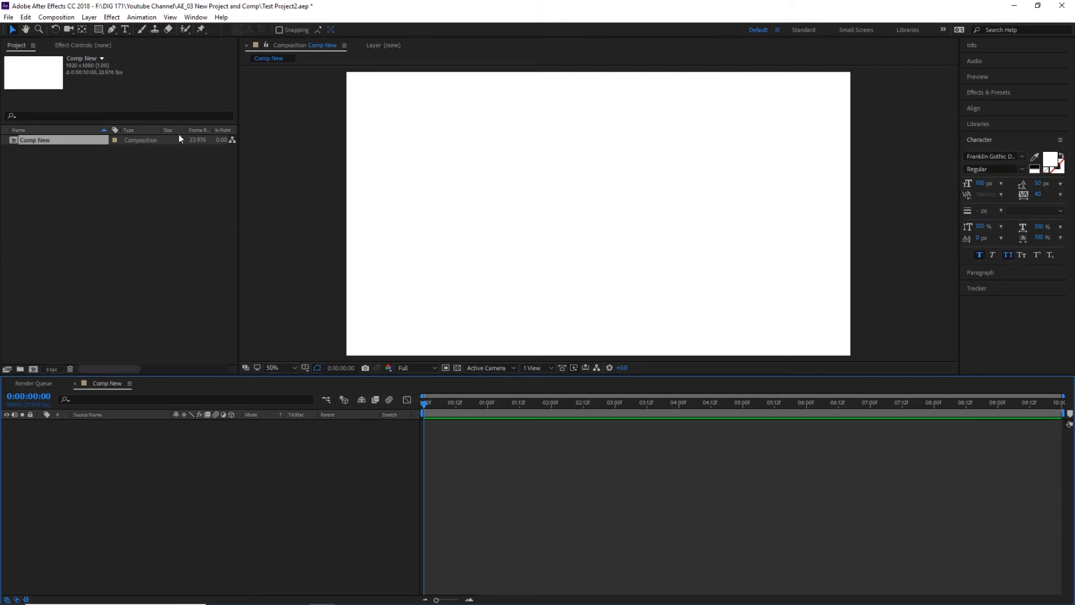
# Change Comp New's settings to a duration of 0:00:12:00 and a black background (000000).
pyautogui.click(61, 17)
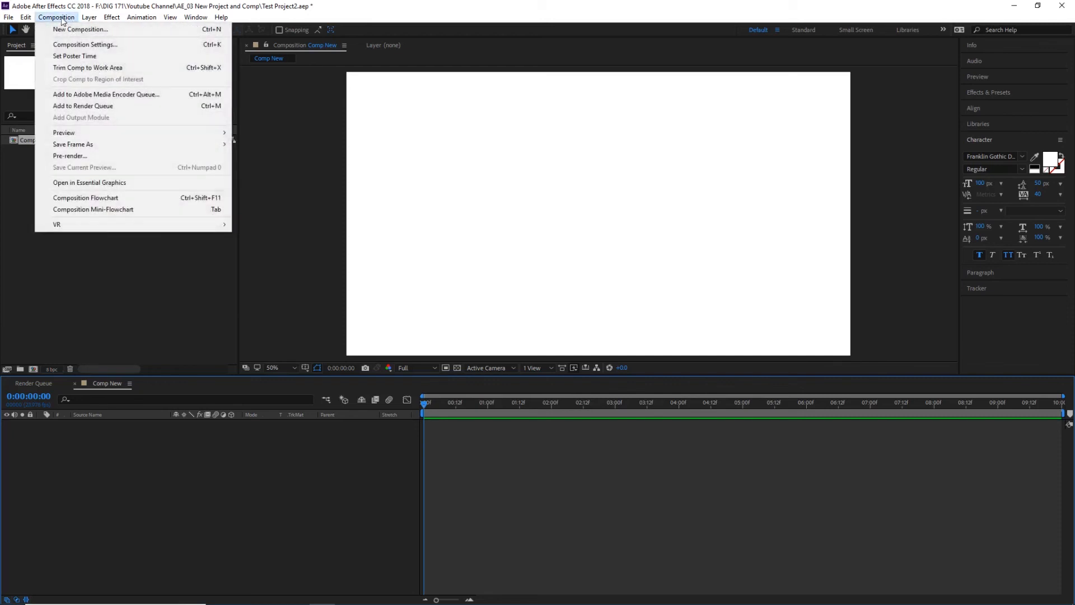
pyautogui.click(110, 45)
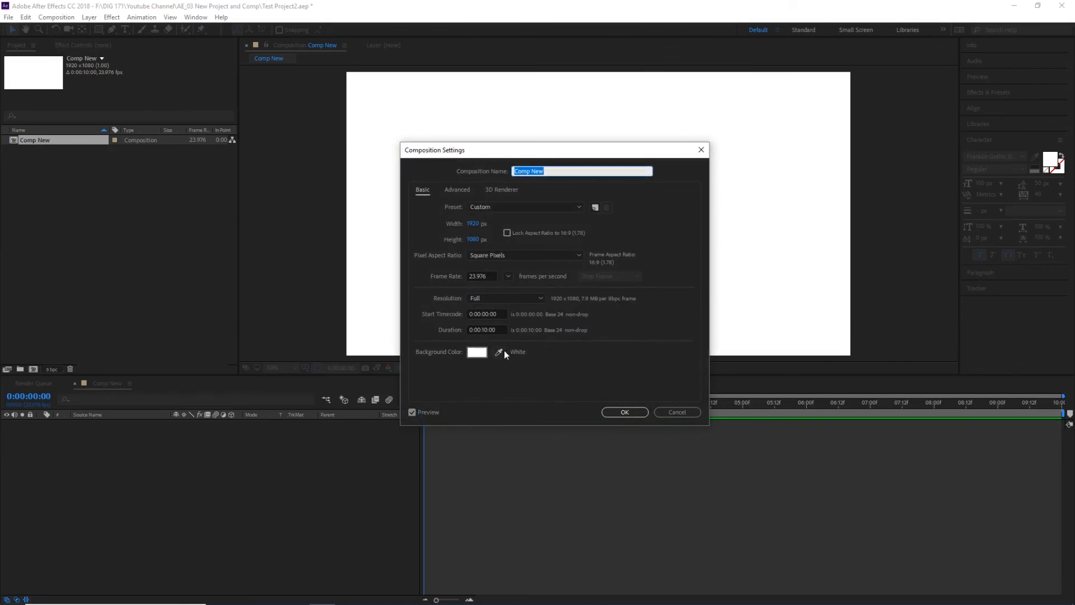
pyautogui.click(487, 330)
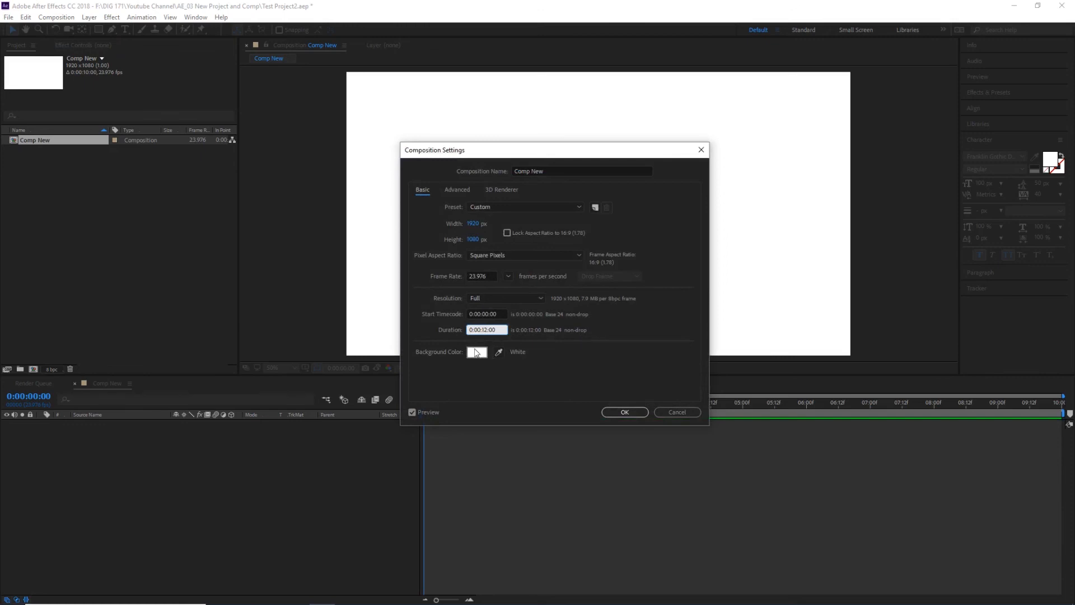
pyautogui.click(477, 352)
pyautogui.moveTo(204, 213); pyautogui.dragTo(174, 255)
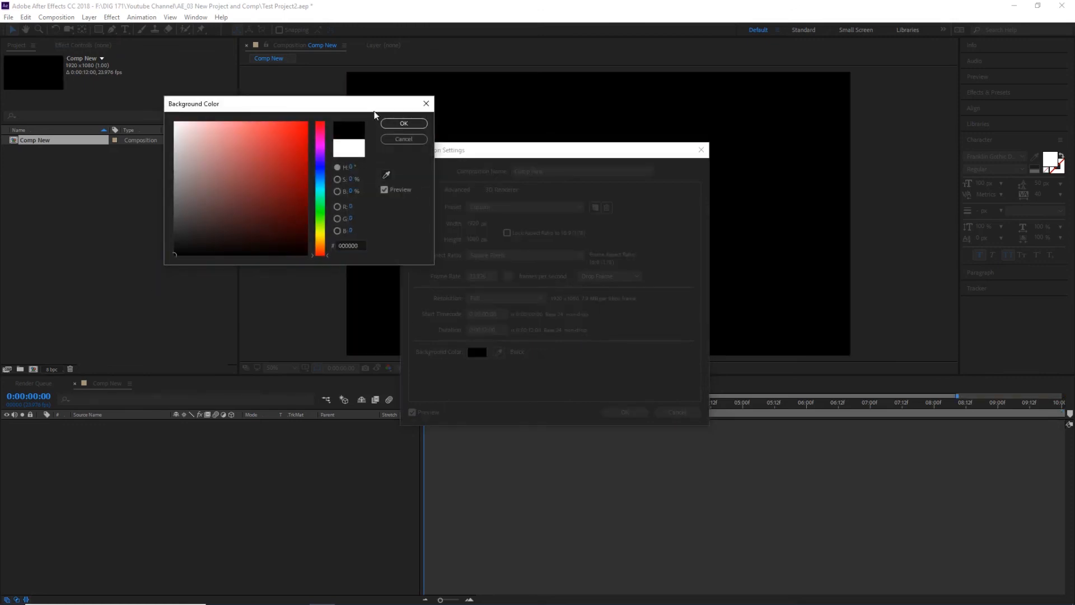
pyautogui.click(404, 124)
pyautogui.click(626, 412)
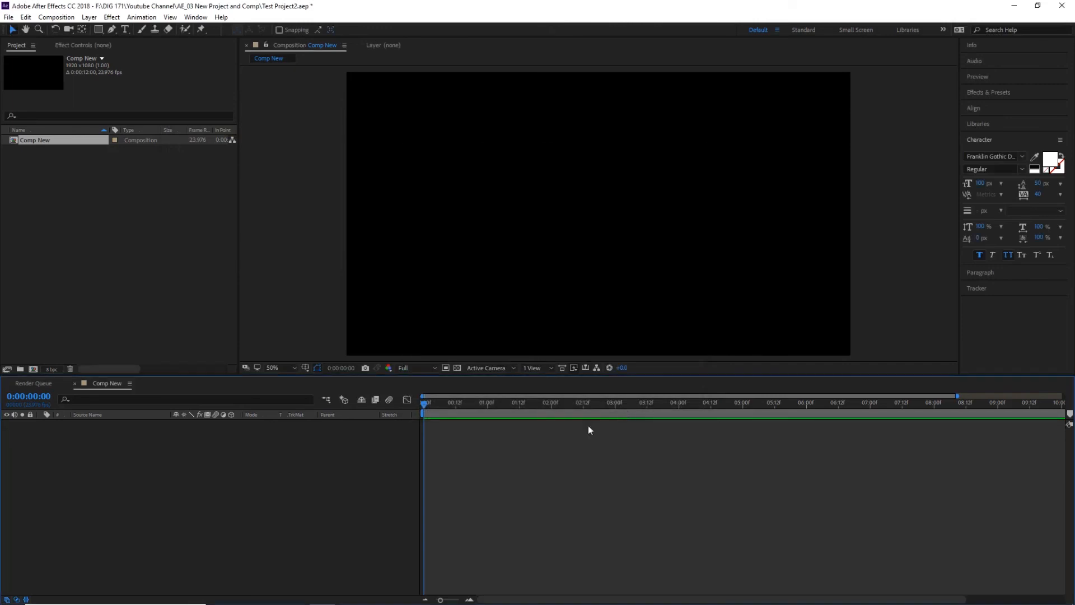
pyautogui.click(435, 370)
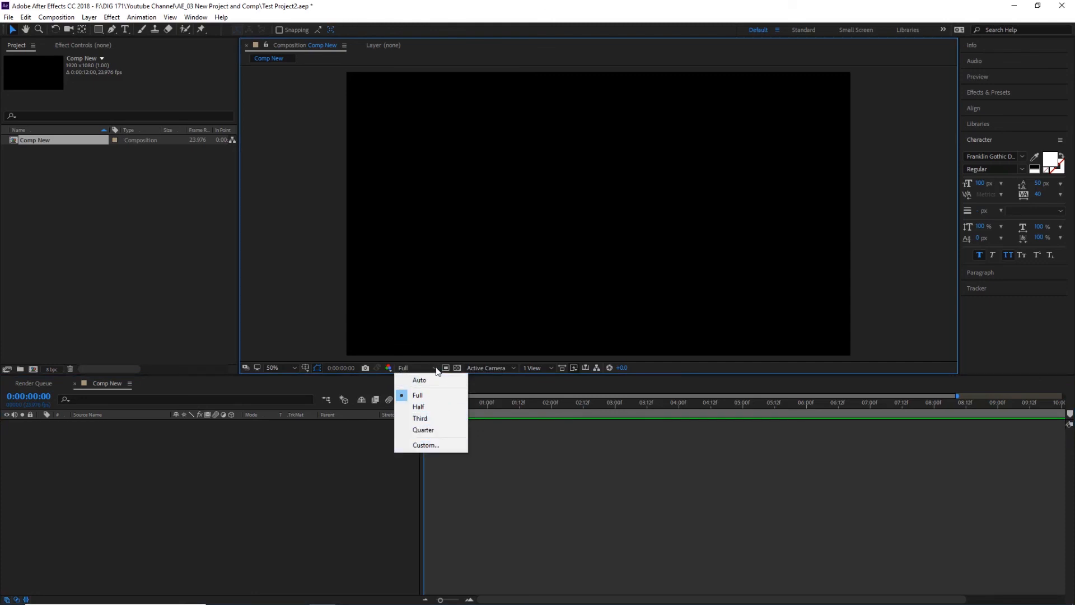
pyautogui.click(435, 368)
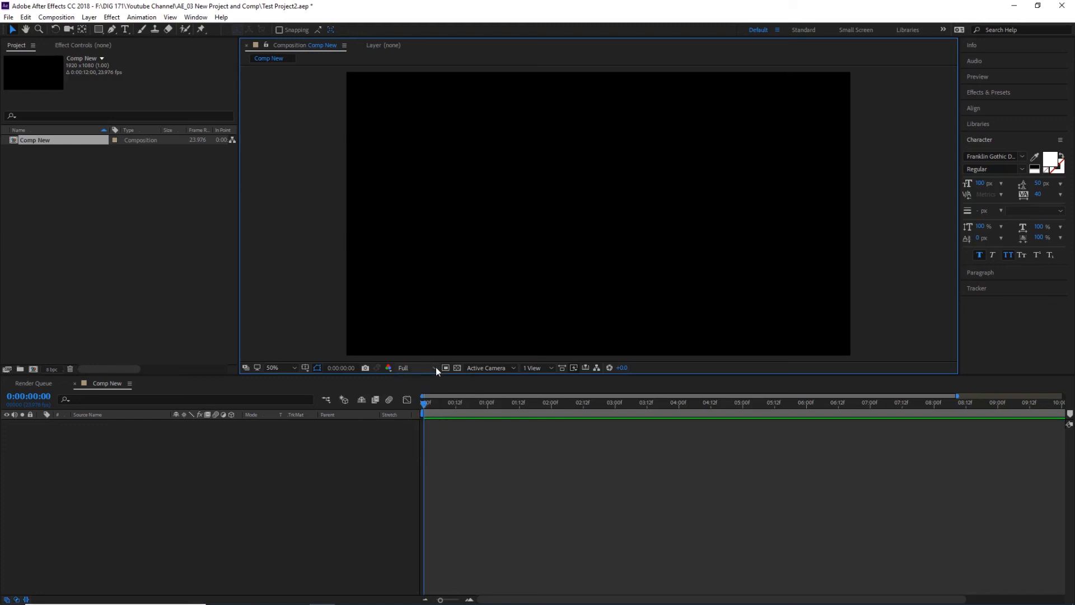